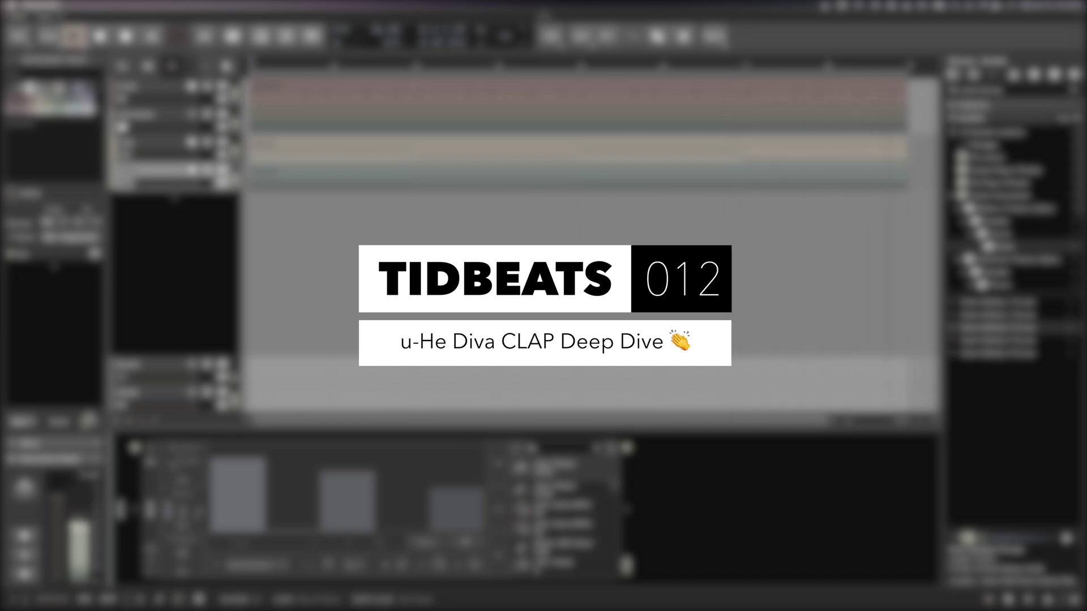
Step: Start arrangement playback from bar 1 at 96 BPM
{"action": "left_click", "coordinate": [84, 45]}
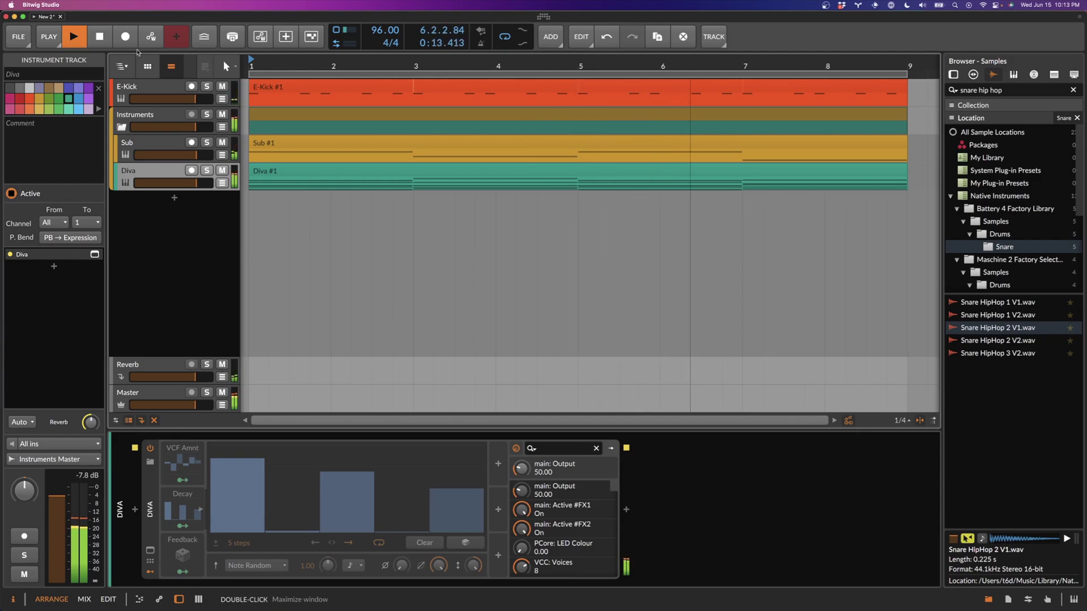
Step: Solo the Diva track and briefly open and close the Diva plug-in window
{"action": "left_click", "coordinate": [207, 170]}
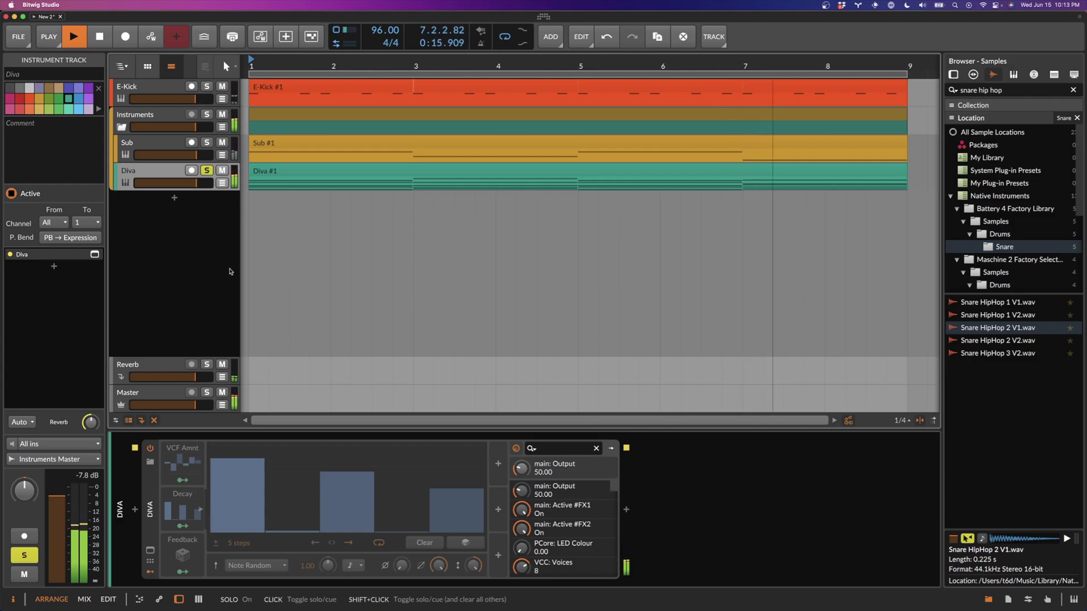
{"action": "left_click", "coordinate": [150, 550]}
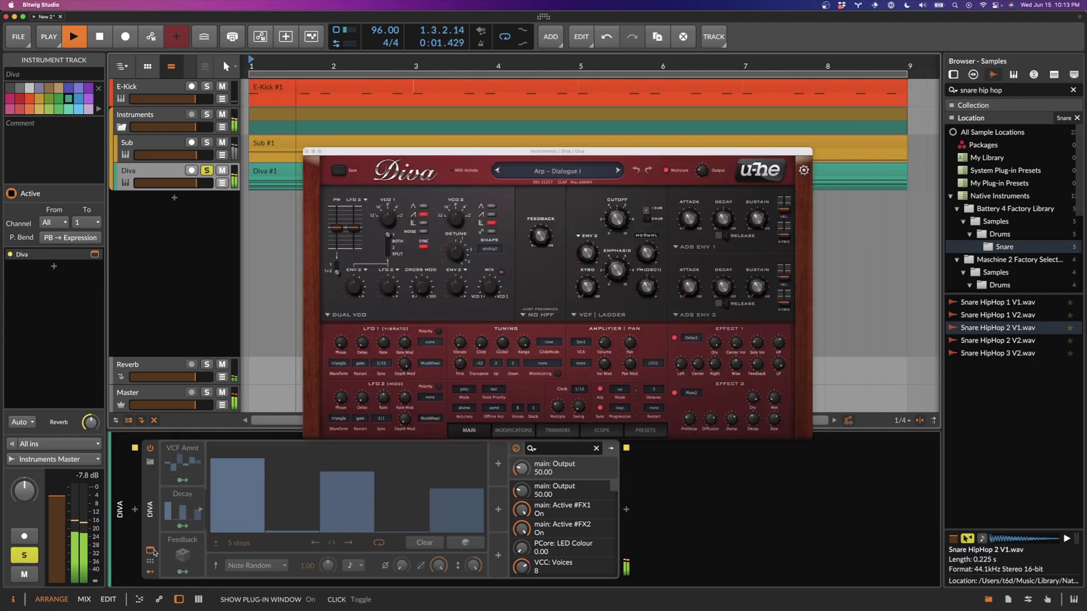
{"action": "left_click", "coordinate": [150, 550]}
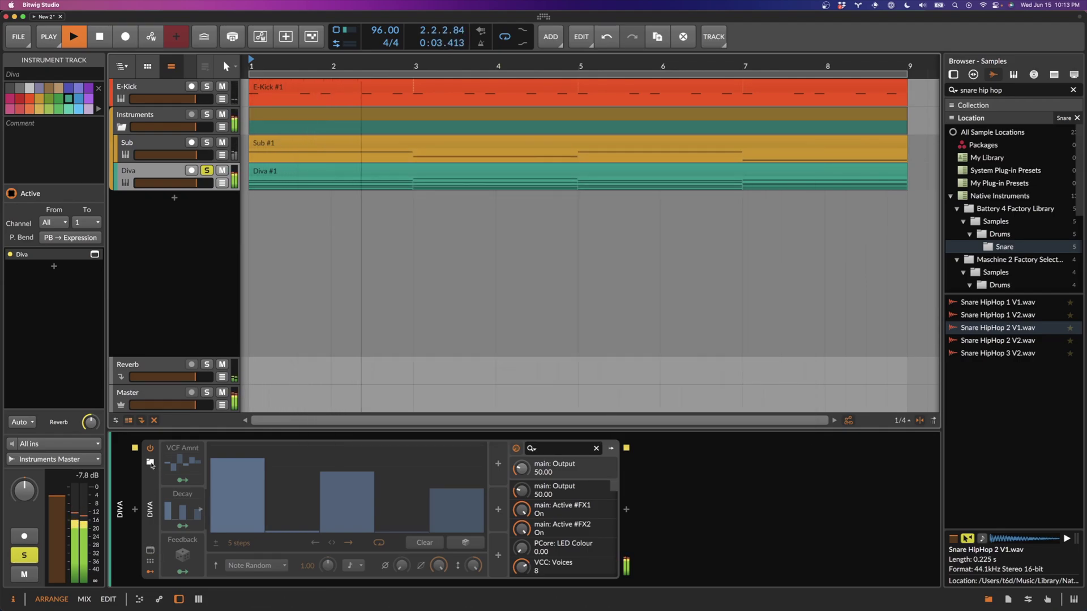
Step: Confirm in the replace-device browser that Diva is the CLAP version, closing it unchanged
{"action": "left_click", "coordinate": [150, 462]}
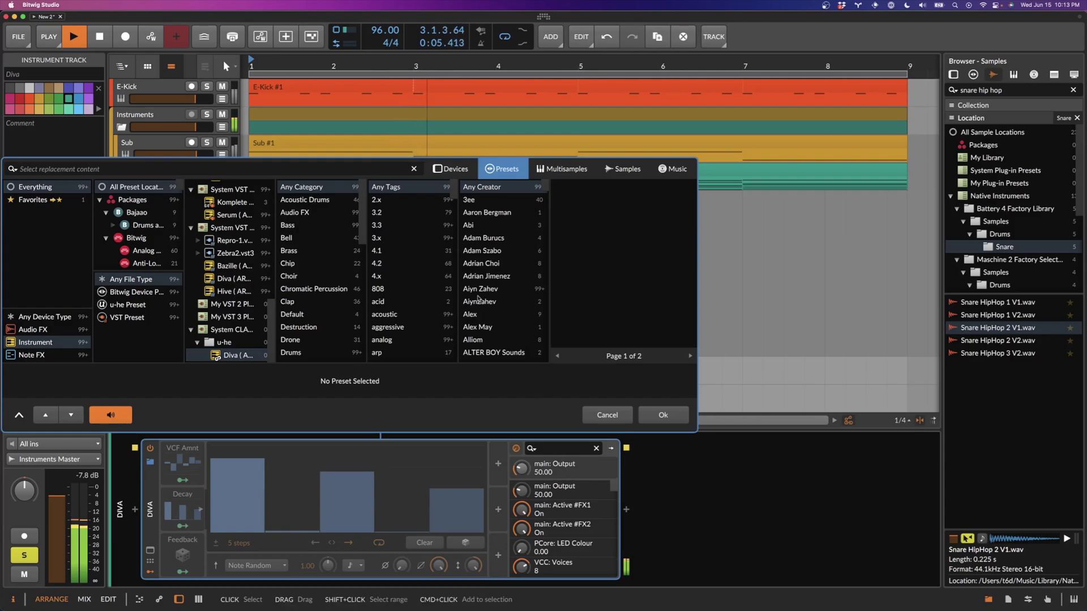
{"action": "key", "text": "shift+Tab"}
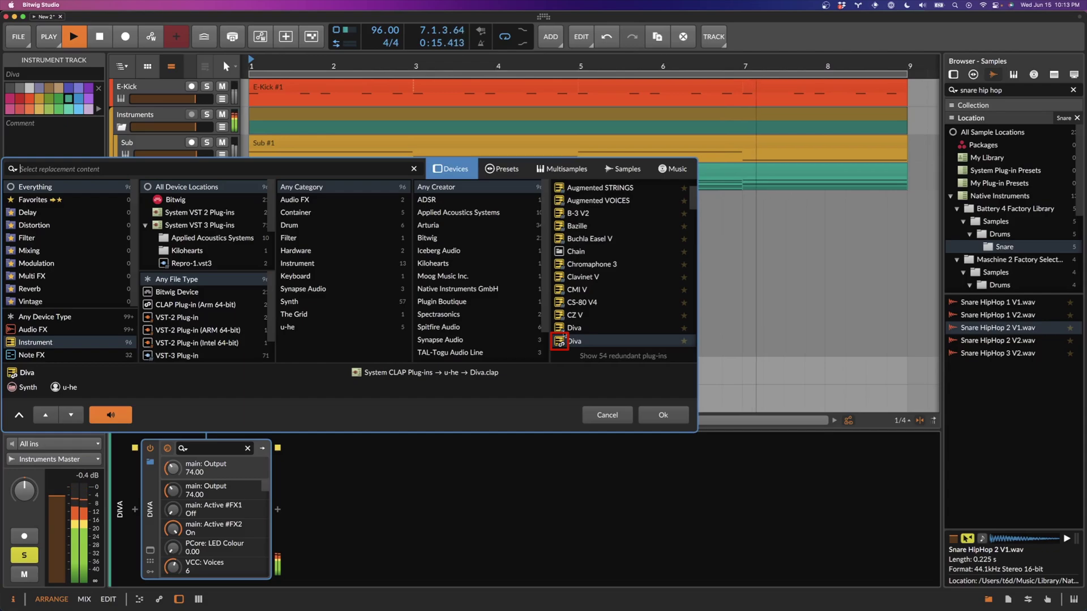
{"action": "left_click", "coordinate": [607, 416]}
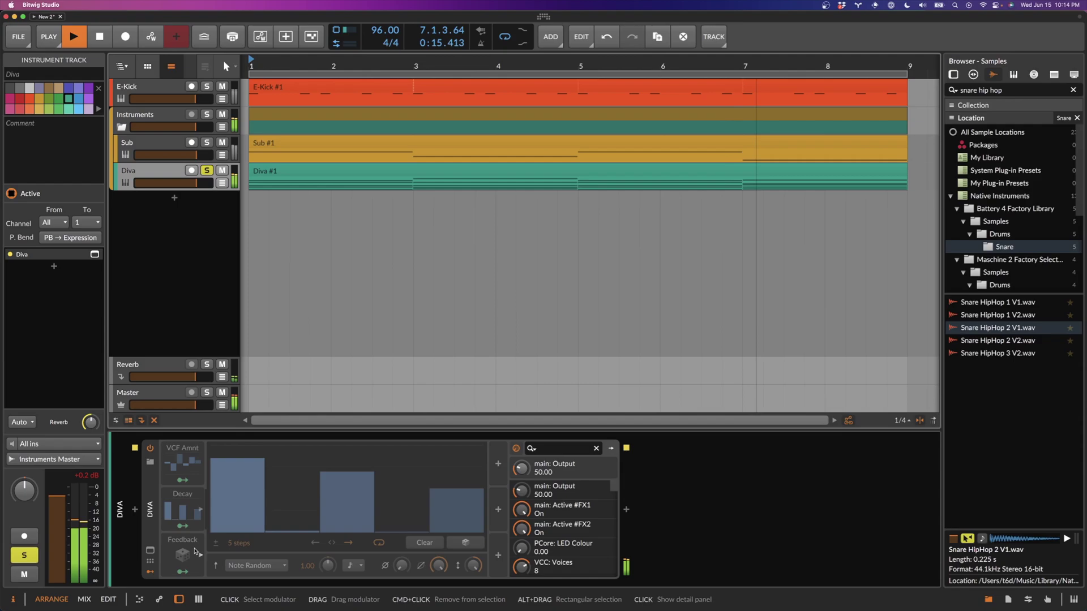
Step: Open the Diva plug-in window showing the Arp – Dialogue I preset
{"action": "left_click", "coordinate": [151, 549]}
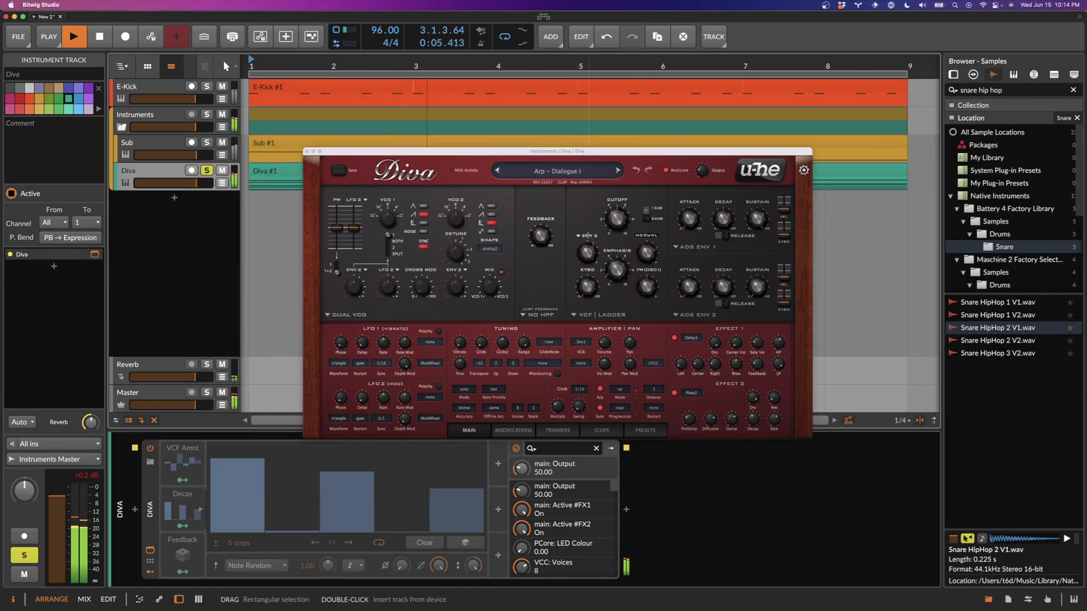
Step: Set the six-step VCF Amnt modulator to Active from its context menu
{"action": "left_click", "coordinate": [173, 466]}
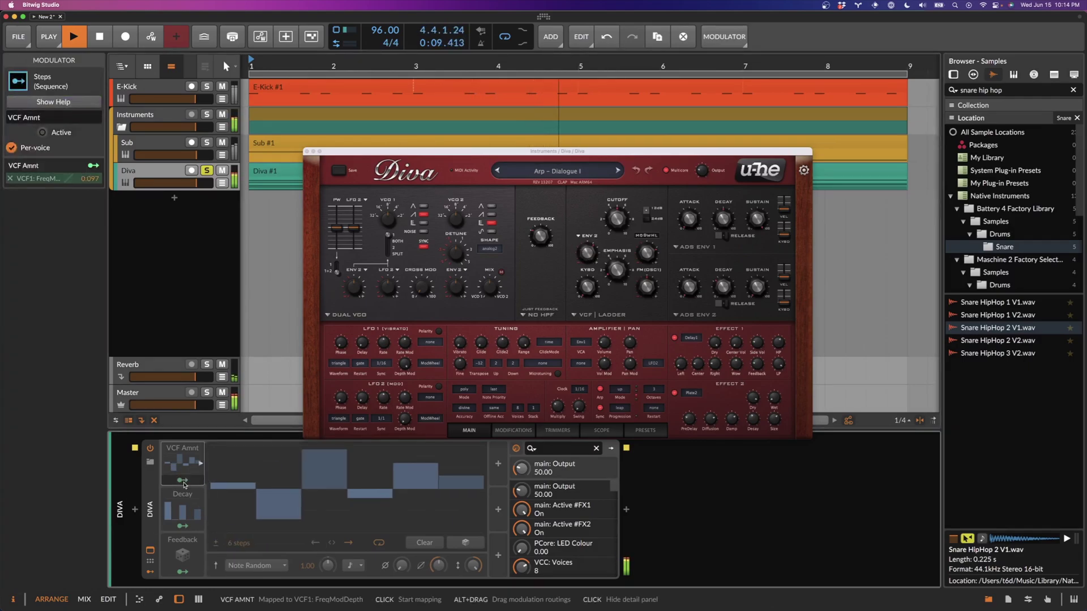
{"action": "right_click", "coordinate": [190, 464]}
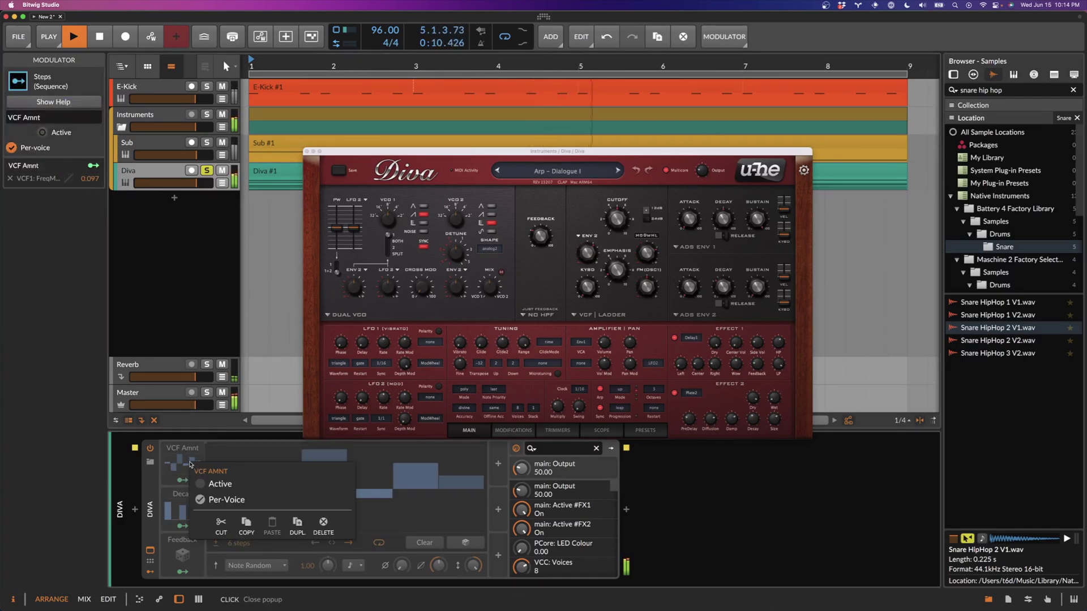
{"action": "left_click", "coordinate": [221, 484]}
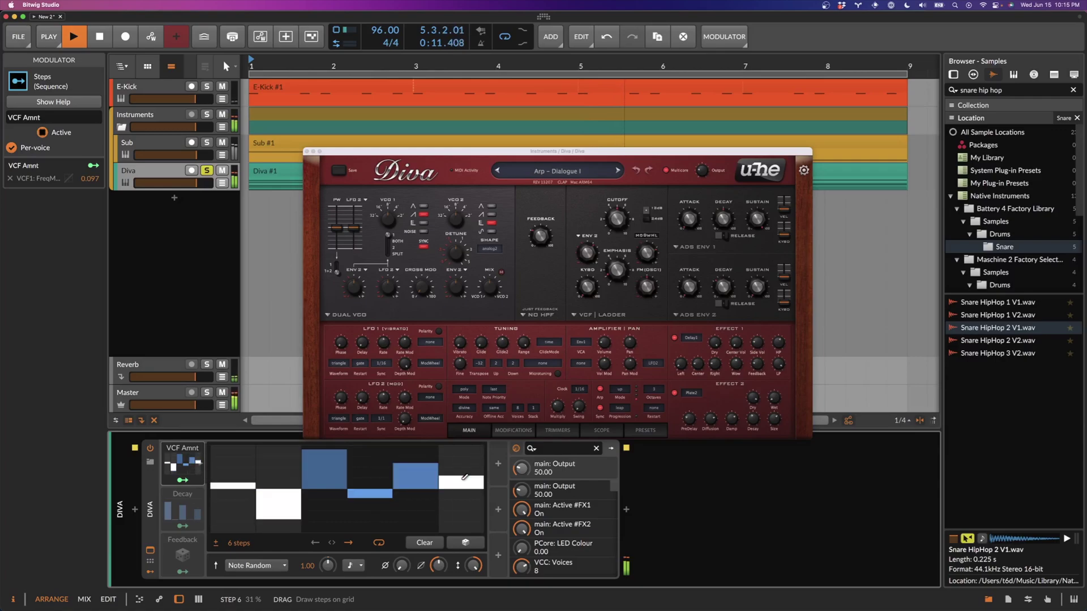
Step: Set the five-step Decay modulator for ENV1/ENV2 decay to Active
{"action": "left_click", "coordinate": [190, 499]}
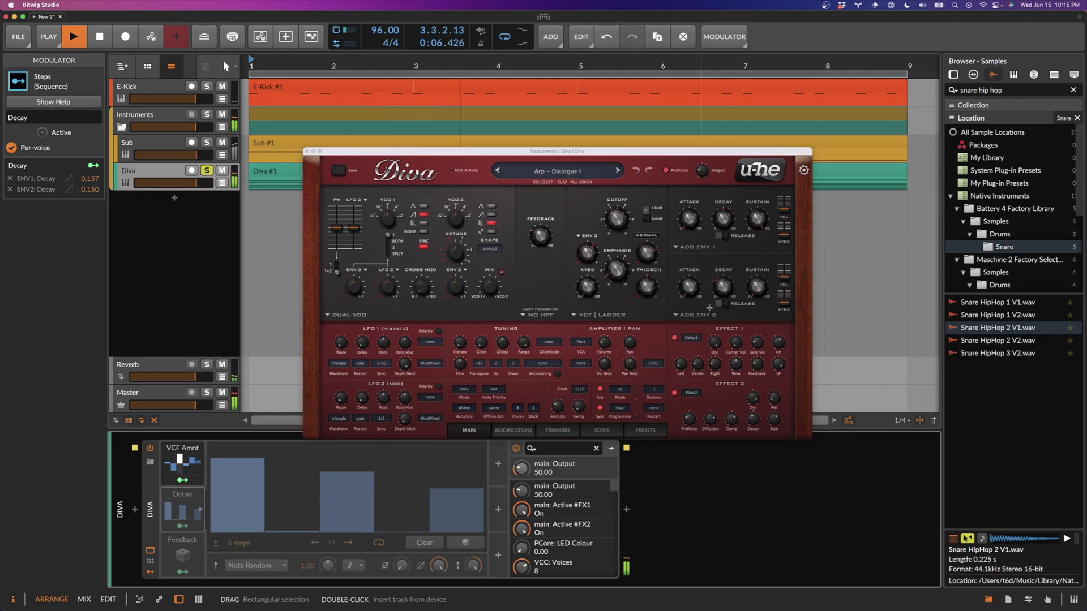
{"action": "right_click", "coordinate": [178, 502]}
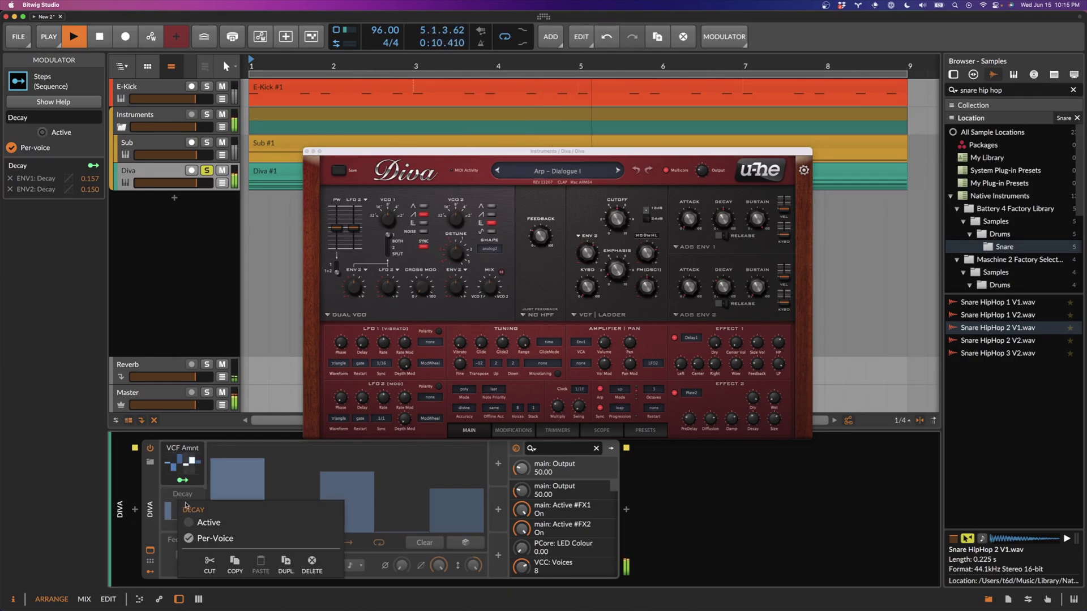
{"action": "left_click", "coordinate": [209, 517]}
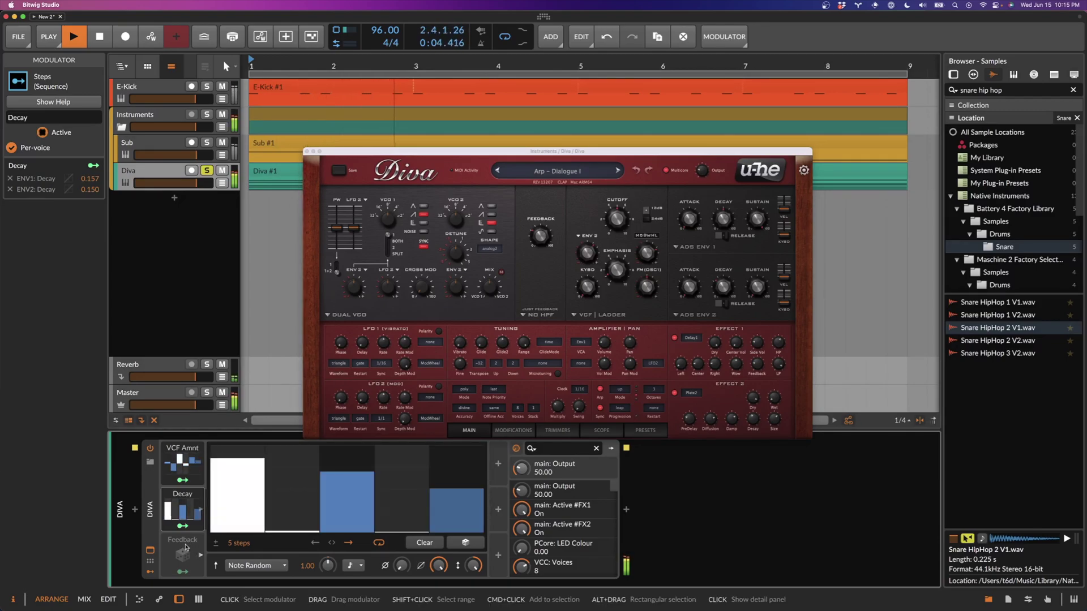
Step: Activate the Feedback random LFO and raise its Delay1 Feedback amount to 0.367
{"action": "left_click", "coordinate": [186, 547]}
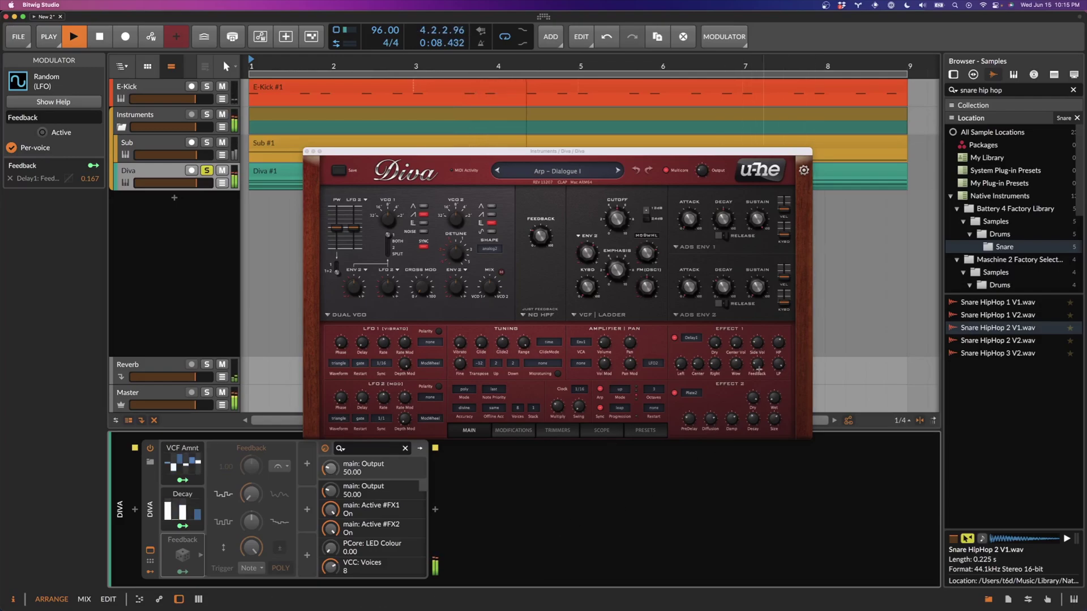
{"action": "right_click", "coordinate": [180, 546]}
{"action": "left_click", "coordinate": [194, 555]}
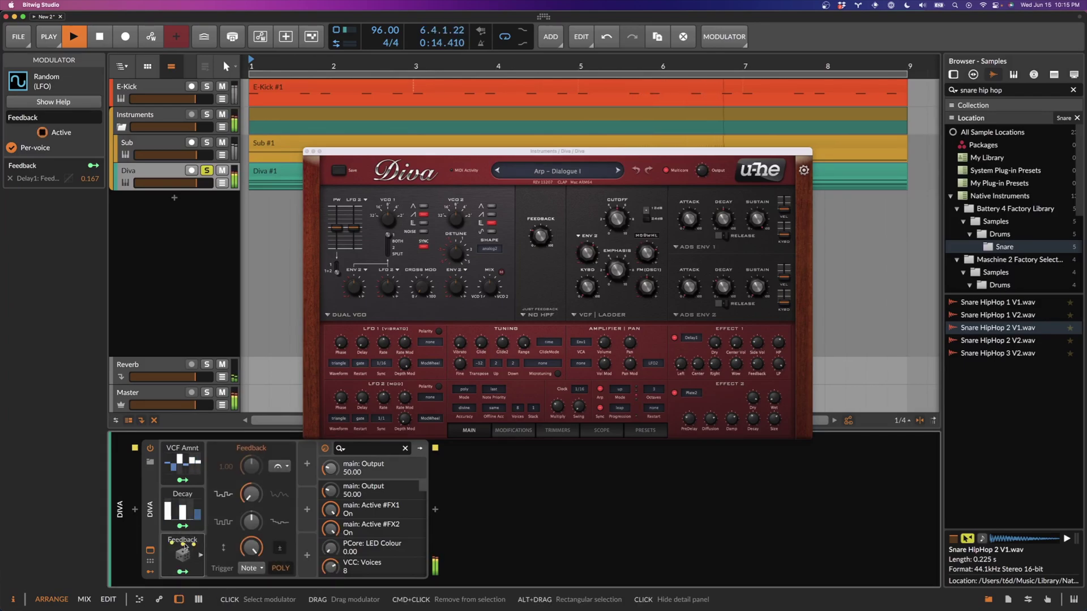
{"action": "left_click", "coordinate": [184, 563]}
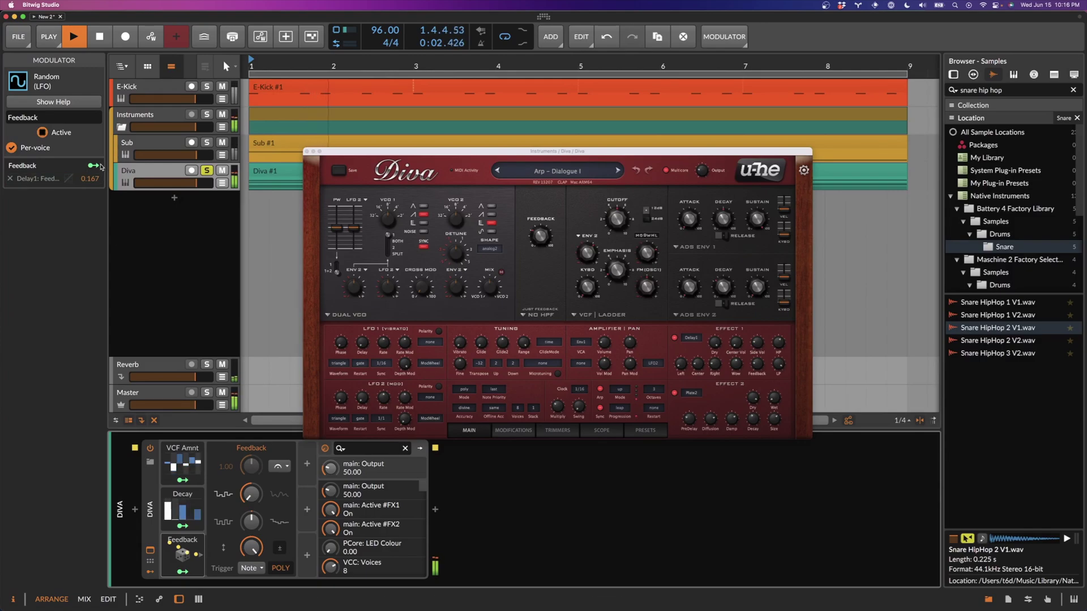
{"action": "left_click_drag", "start_coordinate": [96, 180], "coordinate": [96, 169]}
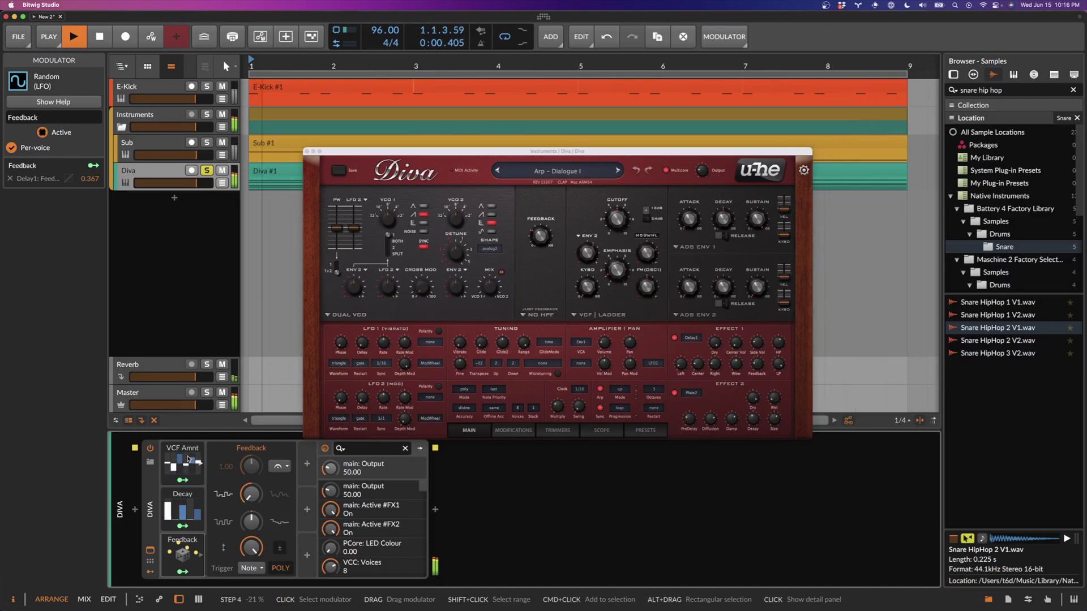
Step: Disable Per-voice on VCF Amnt, then inspect the Decay and Feedback Per-voice settings
{"action": "left_click", "coordinate": [187, 460]}
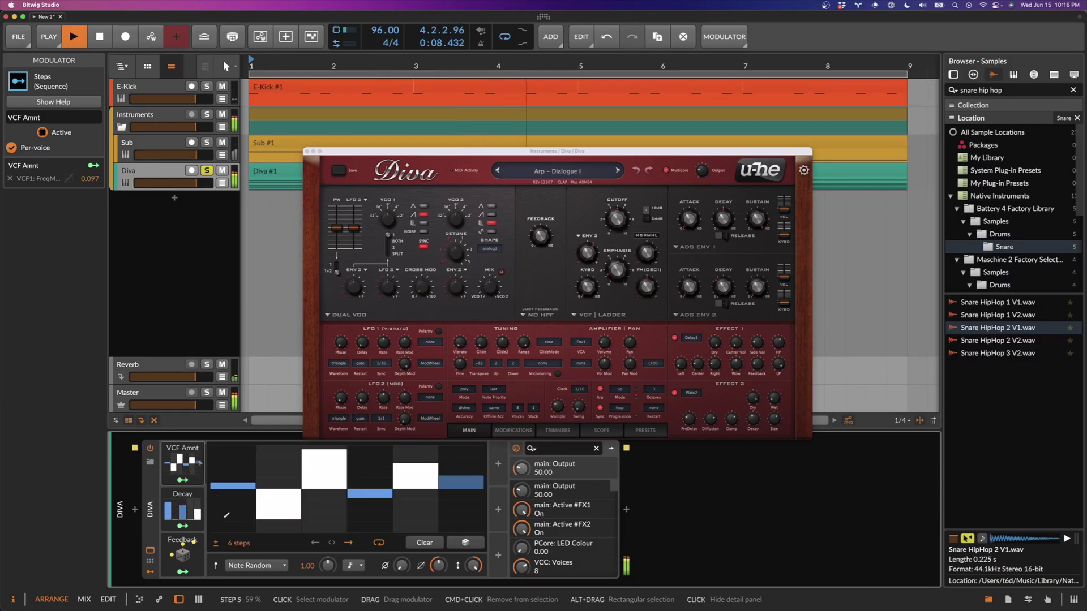
{"action": "left_click", "coordinate": [22, 149]}
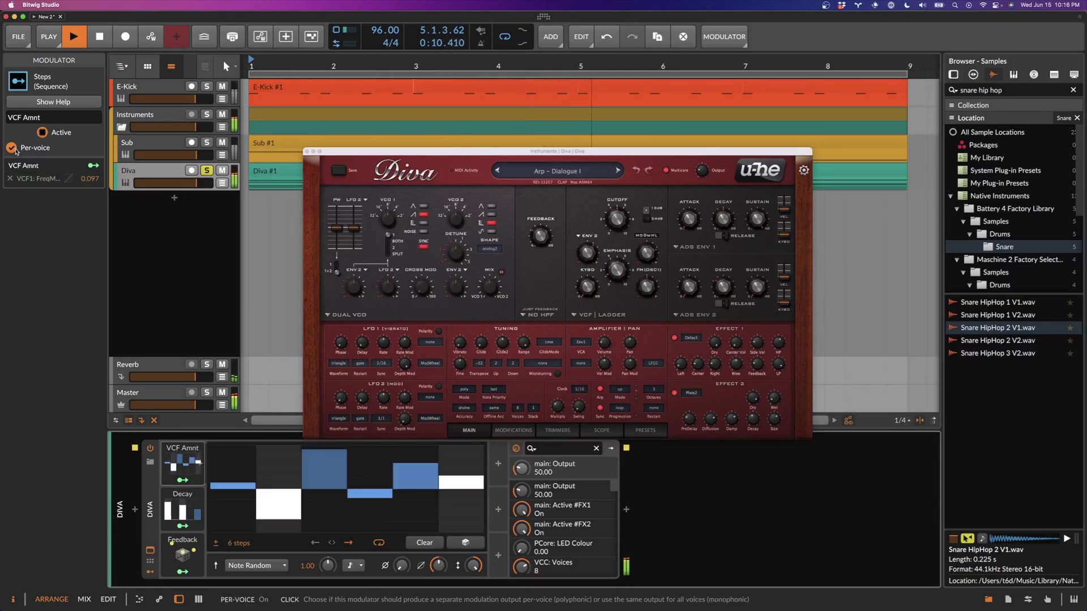
{"action": "left_click", "coordinate": [188, 501]}
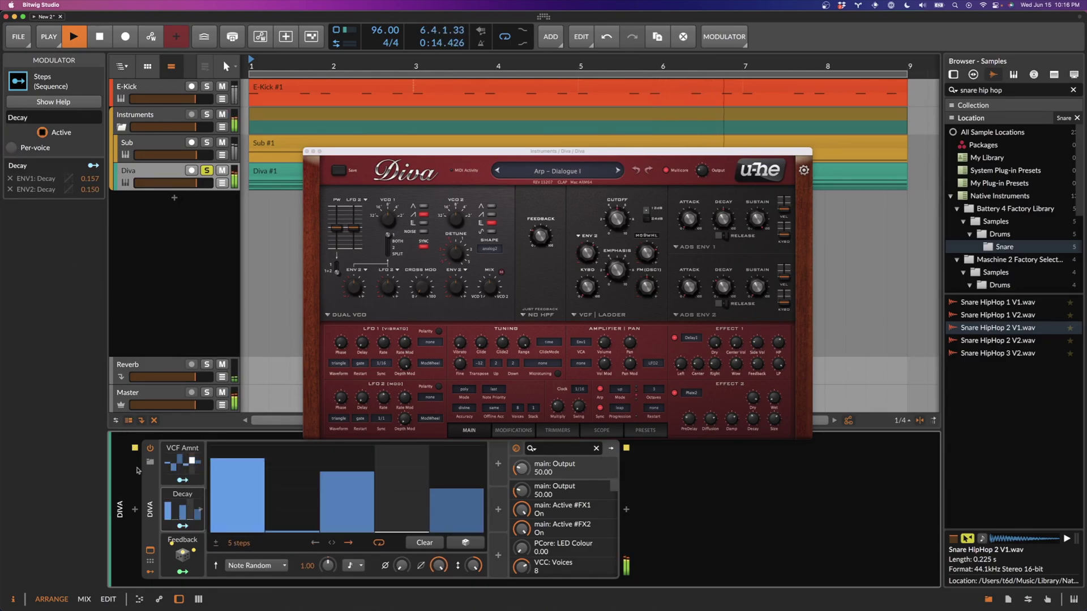
{"action": "left_click", "coordinate": [181, 540]}
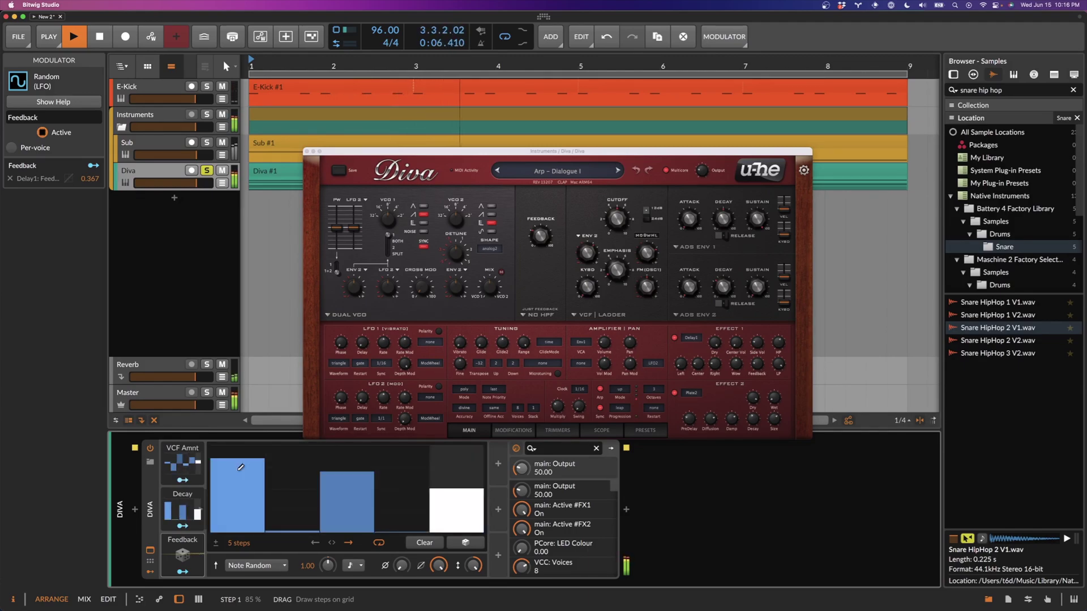
Step: Review VCF Amnt, Decay and Feedback, re-enabling Per-voice on the Feedback modulator
{"action": "left_click", "coordinate": [181, 456]}
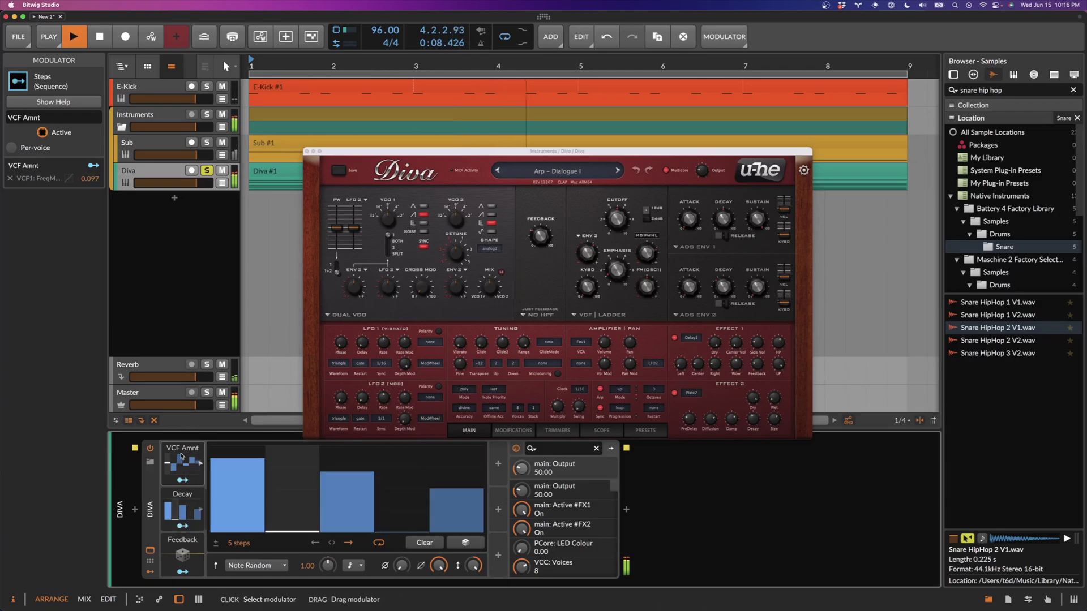
{"action": "left_click", "coordinate": [177, 492]}
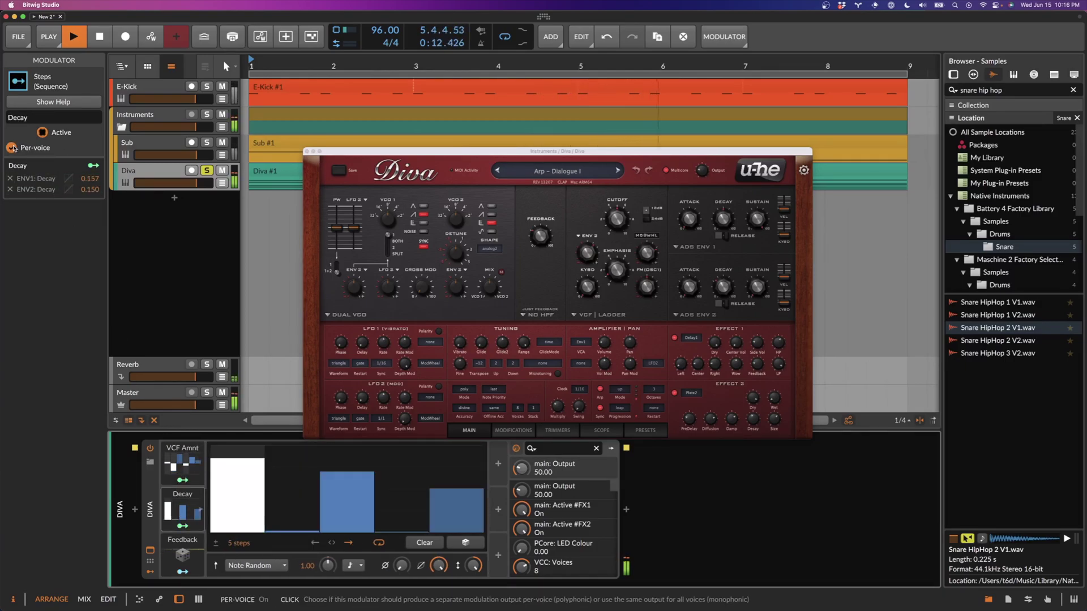
{"action": "left_click", "coordinate": [182, 550]}
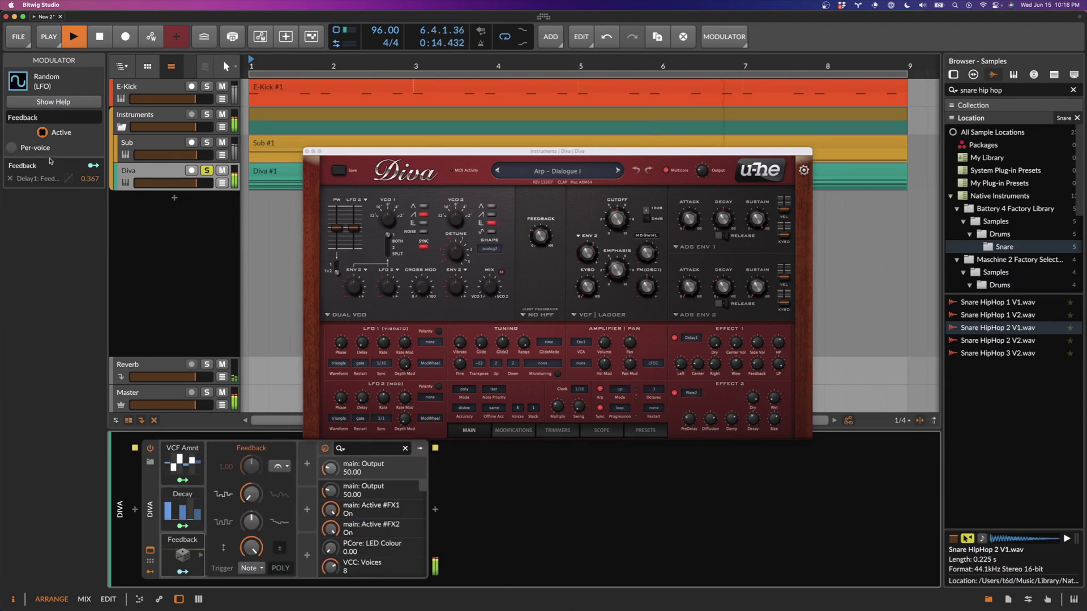
{"action": "left_click", "coordinate": [19, 149]}
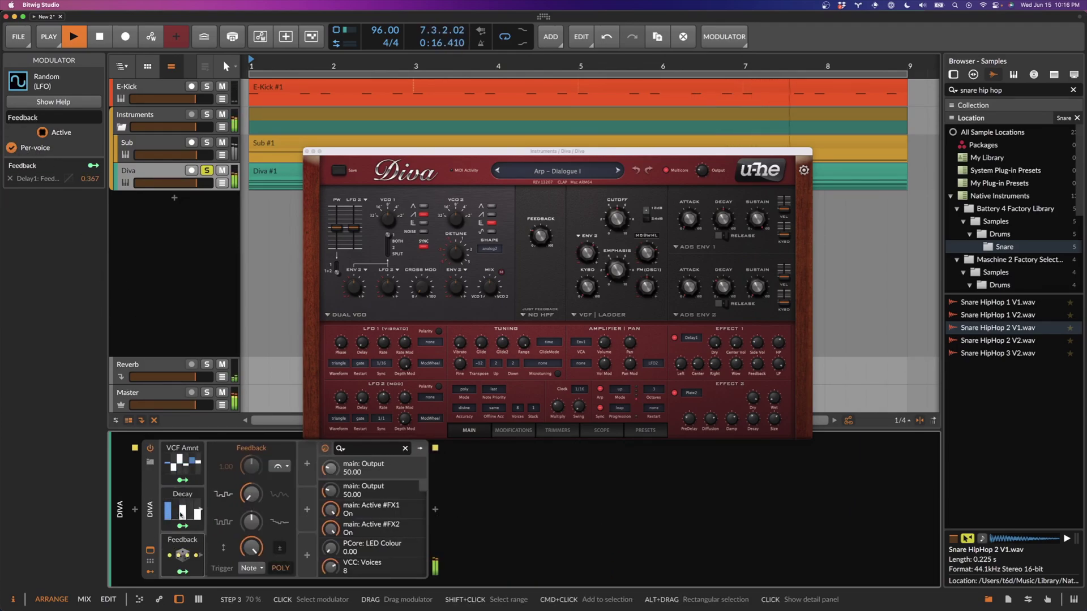
Step: Close the Diva window, unsolo the Diva track and stop playback near 8.4.4.01
{"action": "left_click", "coordinate": [307, 150]}
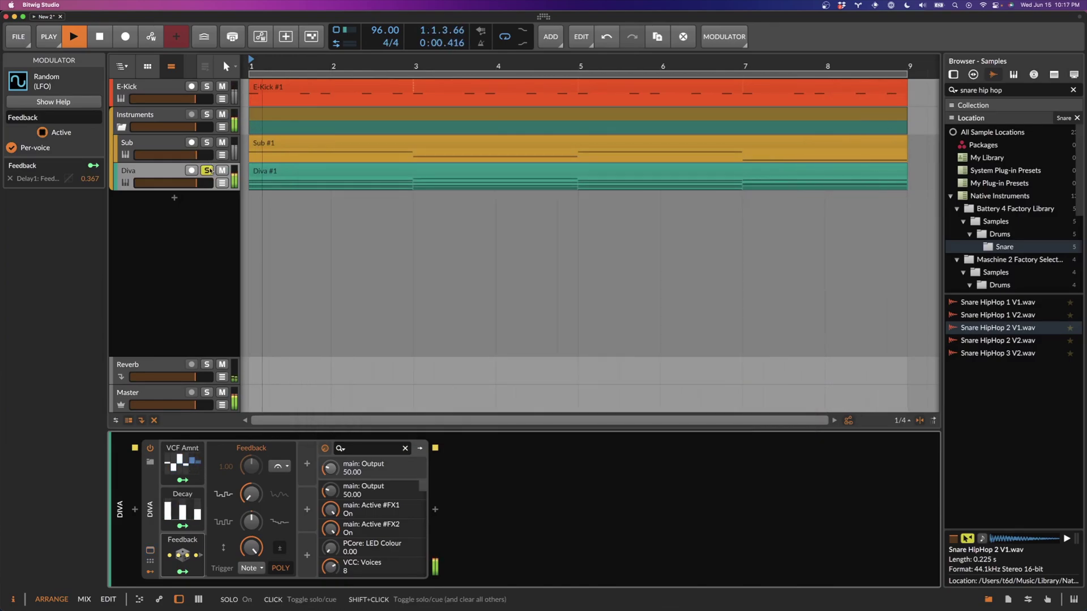
{"action": "left_click", "coordinate": [211, 169]}
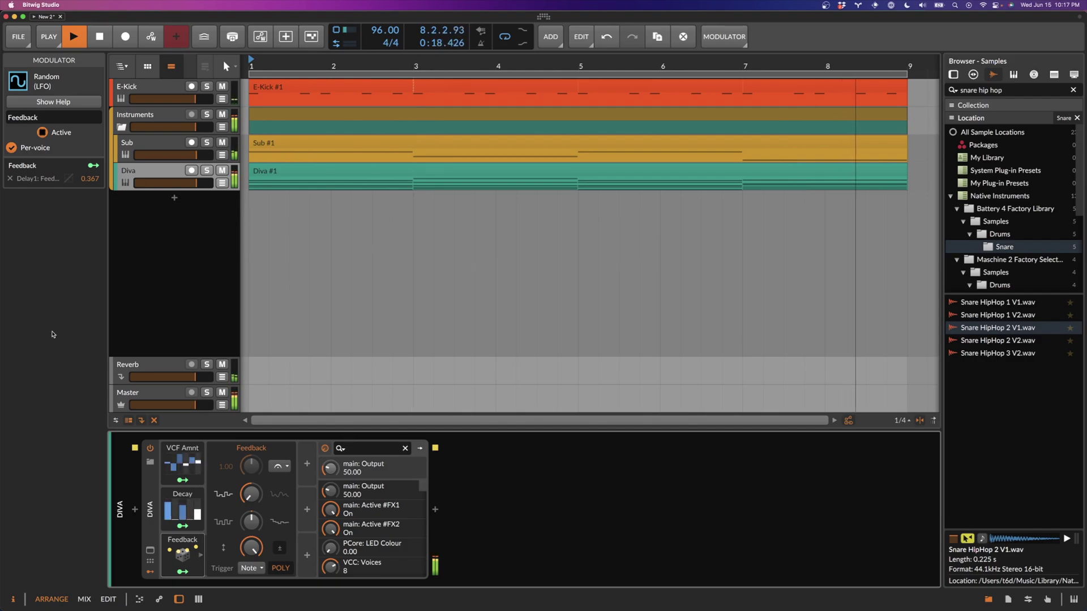
{"action": "left_click", "coordinate": [105, 37]}
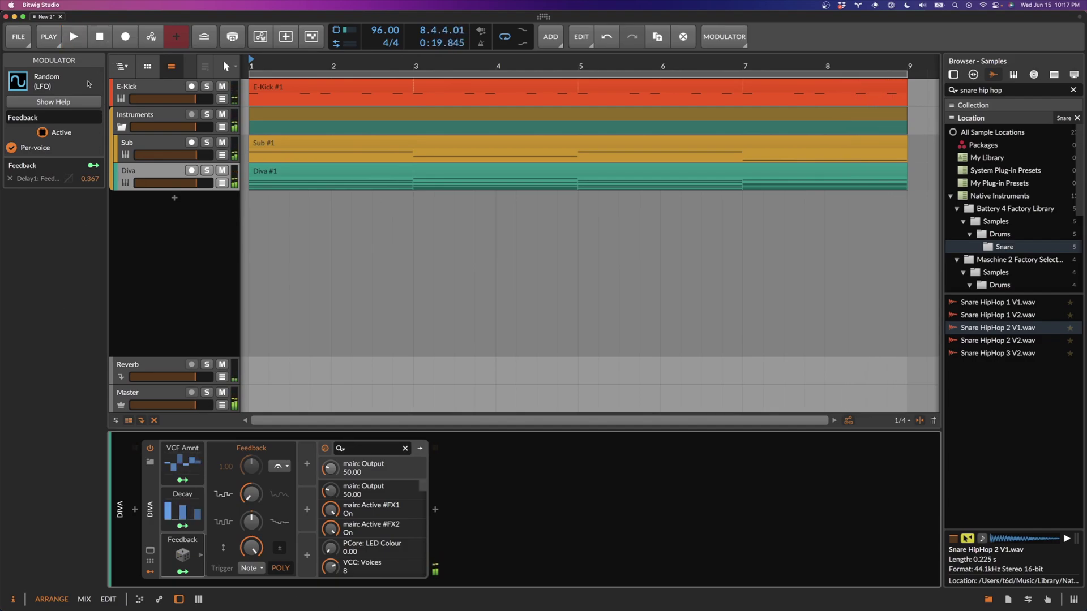